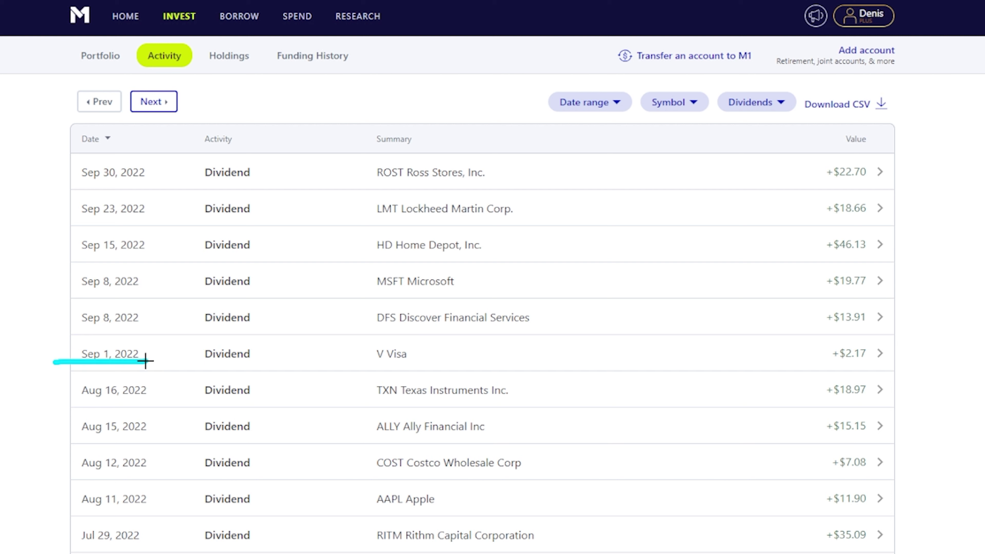
- Mark the Sep 1 Visa and Sep 8 Discover and Microsoft dividends, underlining dates and companies and circling the amounts
left_click_drag(331, 363, 468, 365)
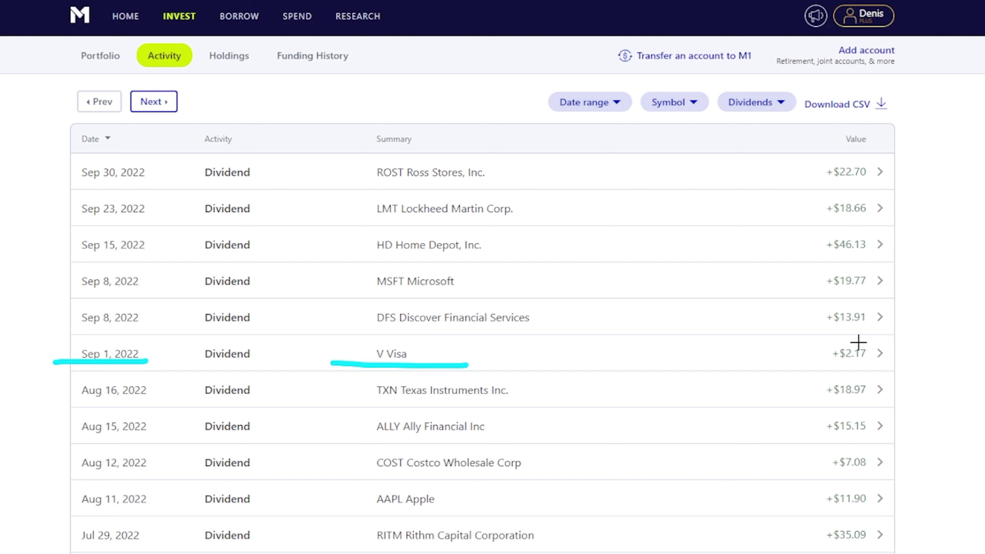
mouse_move(855, 336)
left_mouse_down()
mouse_move(879, 374)
mouse_move(778, 341)
left_mouse_up()
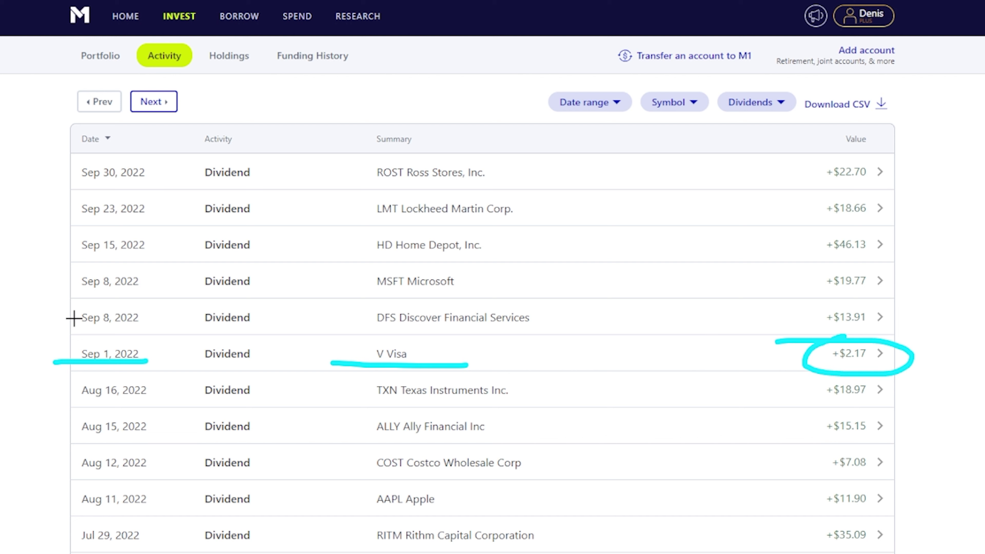
left_click_drag(66, 329, 176, 329)
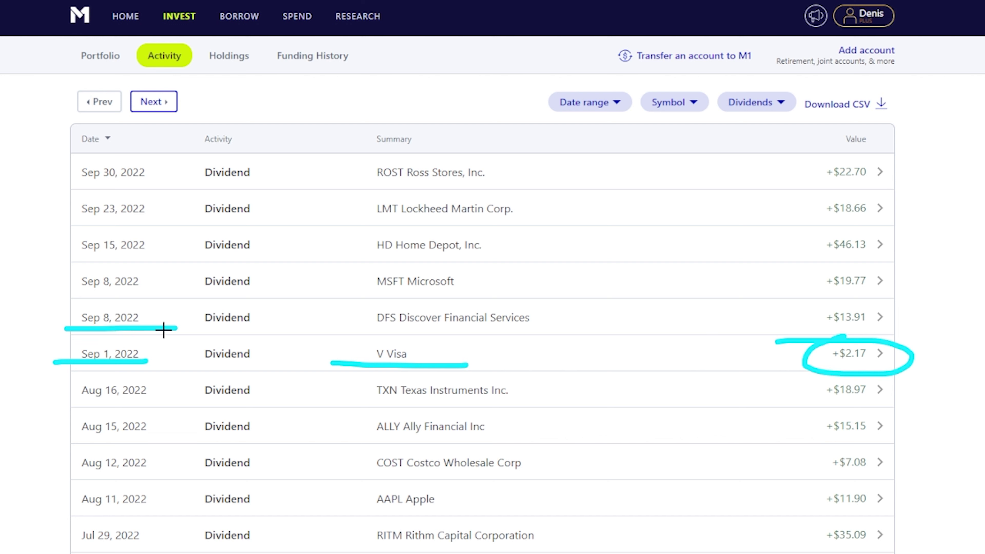
left_click_drag(64, 299, 139, 295)
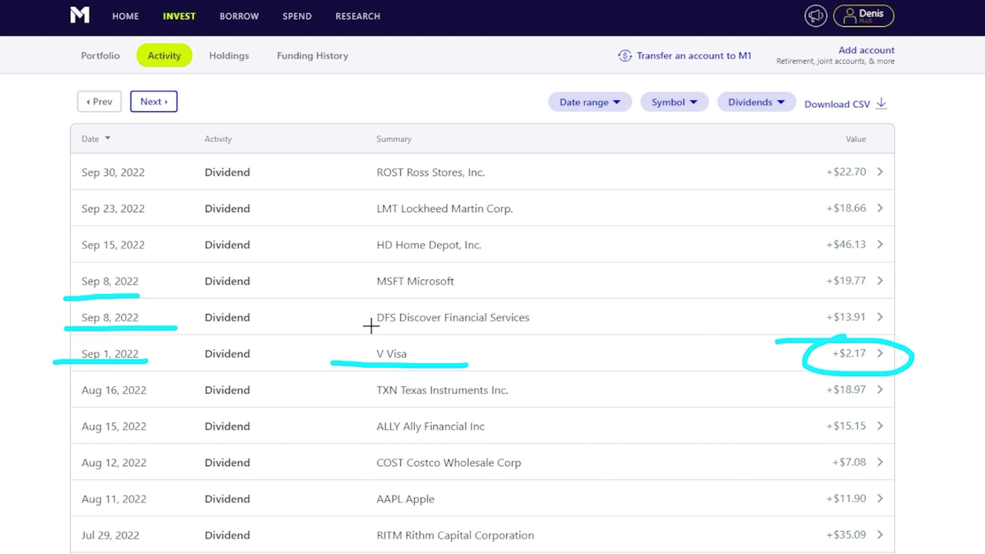
left_click_drag(370, 326, 422, 325)
left_click_drag(346, 289, 419, 294)
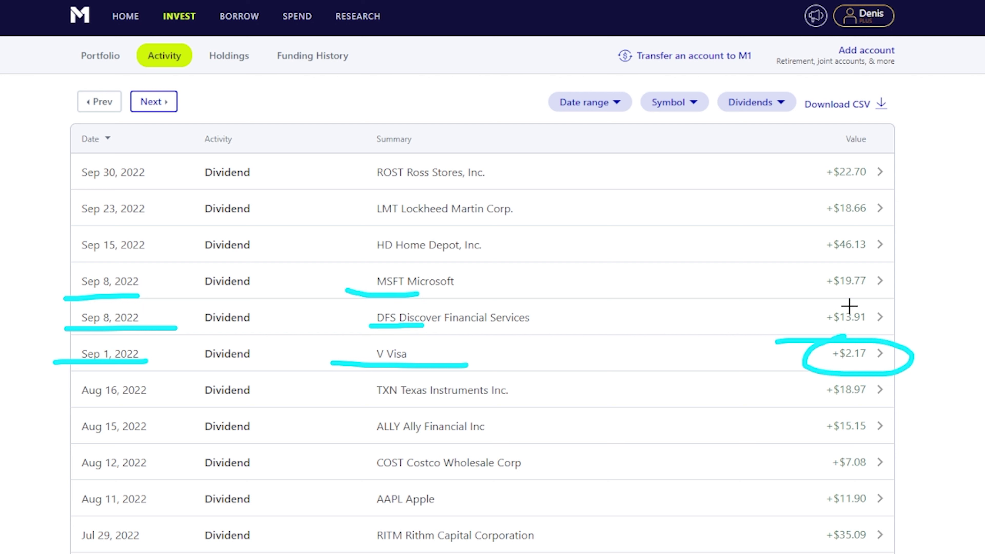
mouse_move(850, 303)
left_mouse_down()
mouse_move(890, 315)
mouse_move(813, 313)
left_mouse_up()
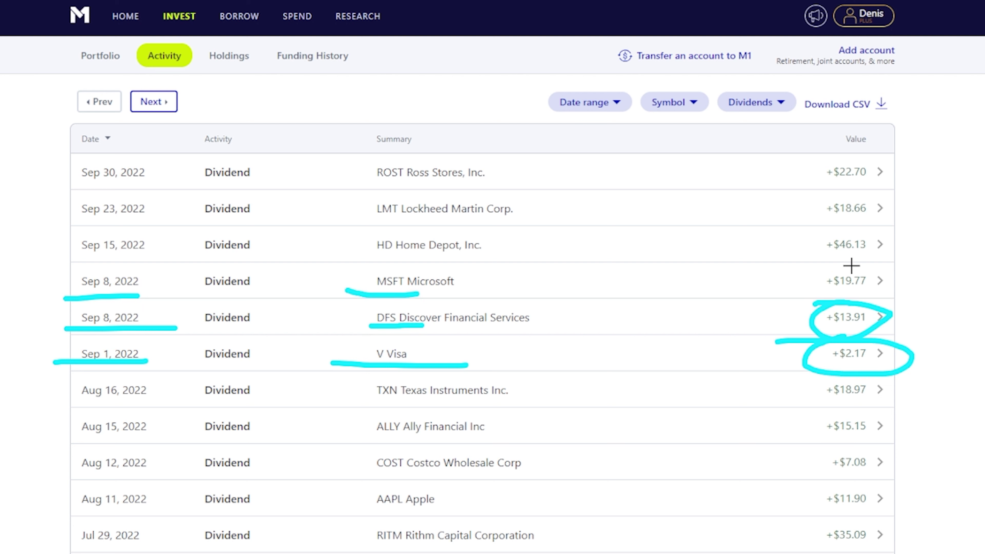
mouse_move(851, 266)
left_mouse_down()
mouse_move(909, 282)
mouse_move(811, 261)
left_mouse_up()
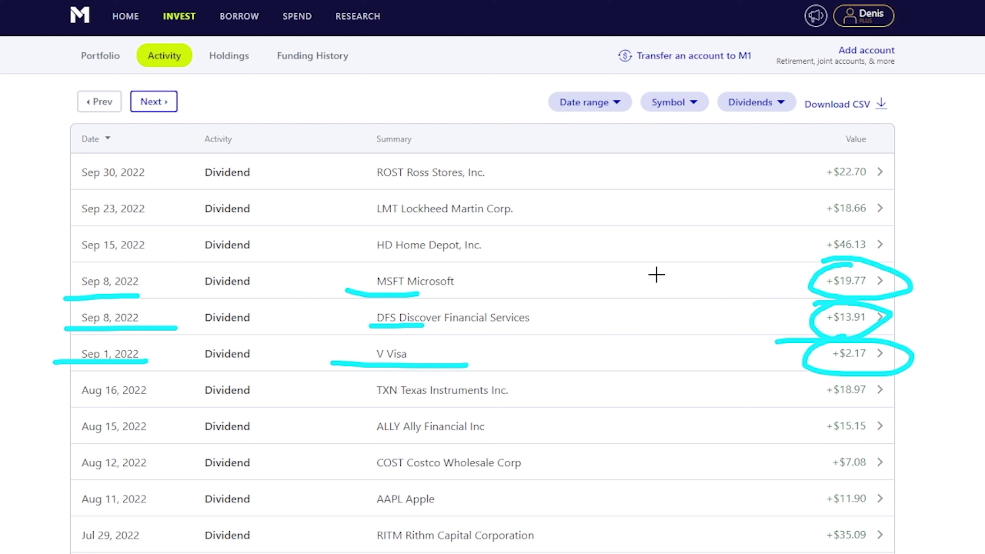
- Underline the Sep 15 date and Home Depot, circle its dividend amount, and clear the on-screen markings
left_click_drag(47, 263, 166, 264)
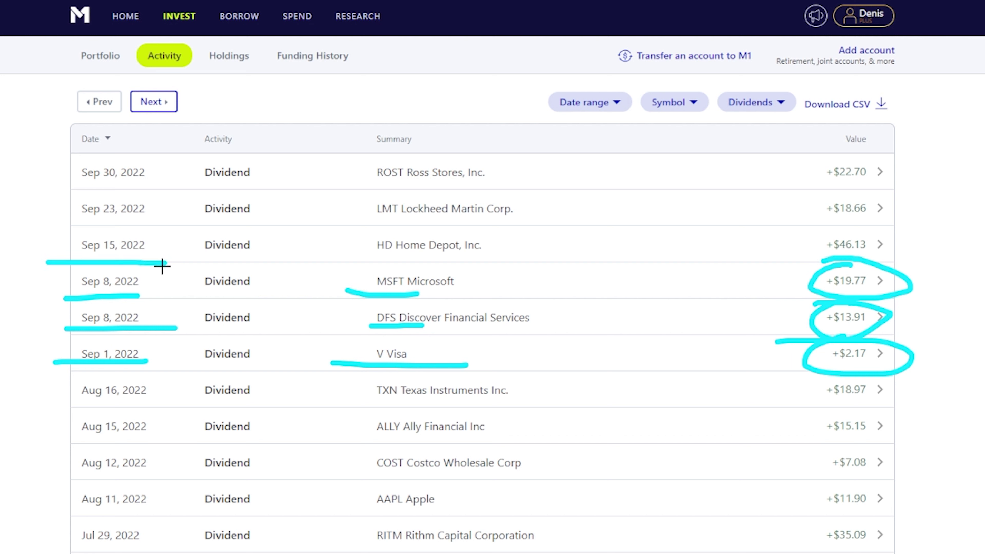
left_click_drag(364, 255, 469, 262)
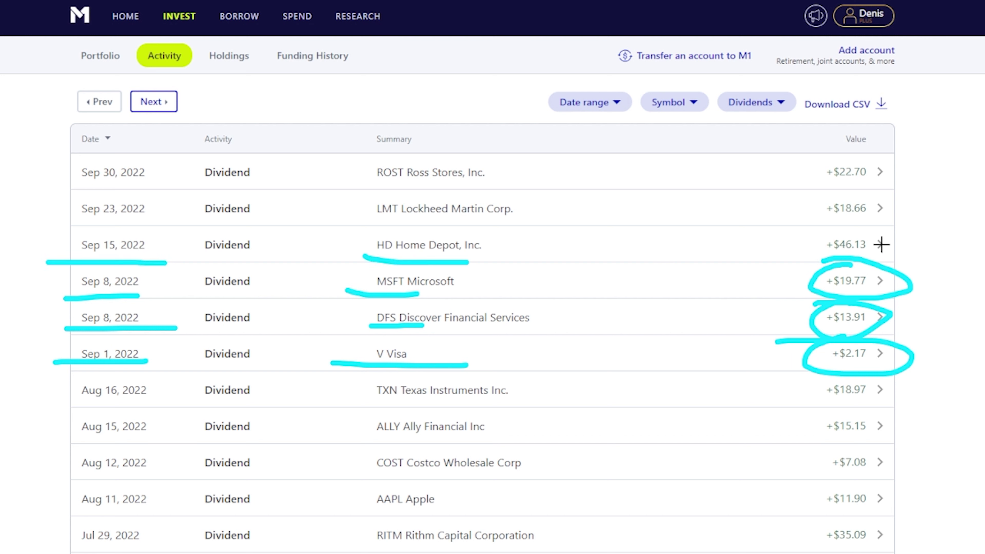
mouse_move(871, 232)
left_mouse_down()
mouse_move(802, 243)
mouse_move(842, 231)
mouse_move(798, 232)
left_mouse_up()
key("e")
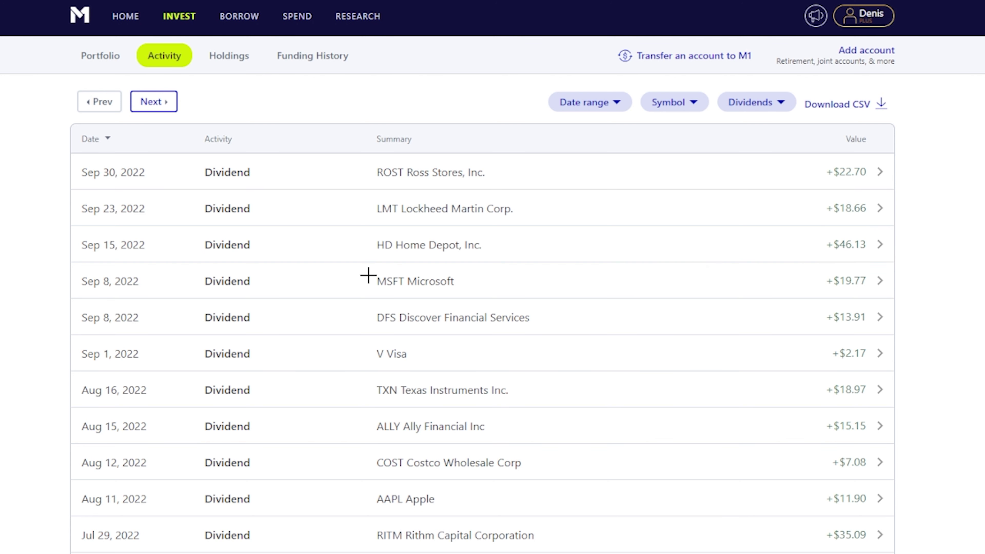
- Underline the Sep 23 and Sep 30 dates, circle the Lockheed Martin and Ross Stores dividend amounts, and clear the markings
left_click_drag(57, 221, 214, 218)
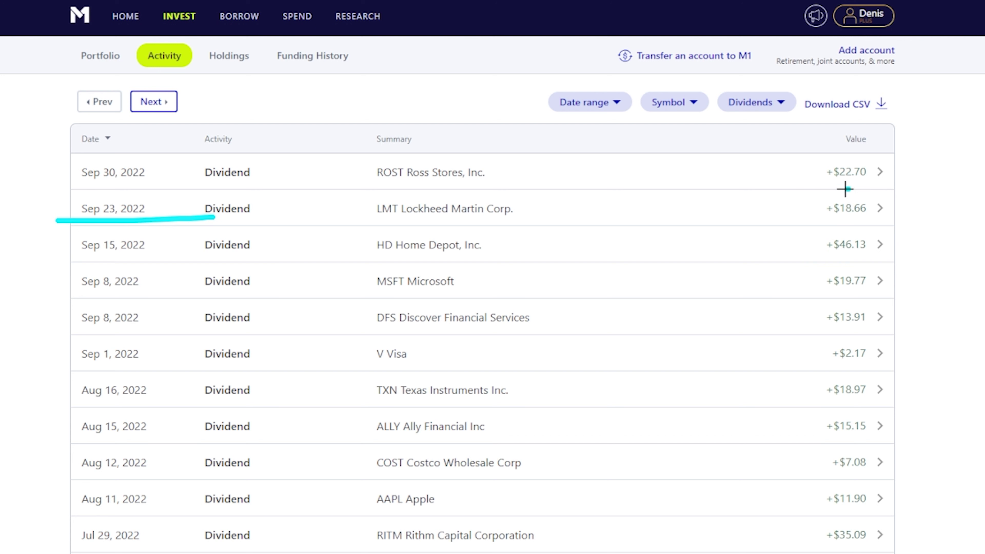
left_click_drag(844, 187, 756, 196)
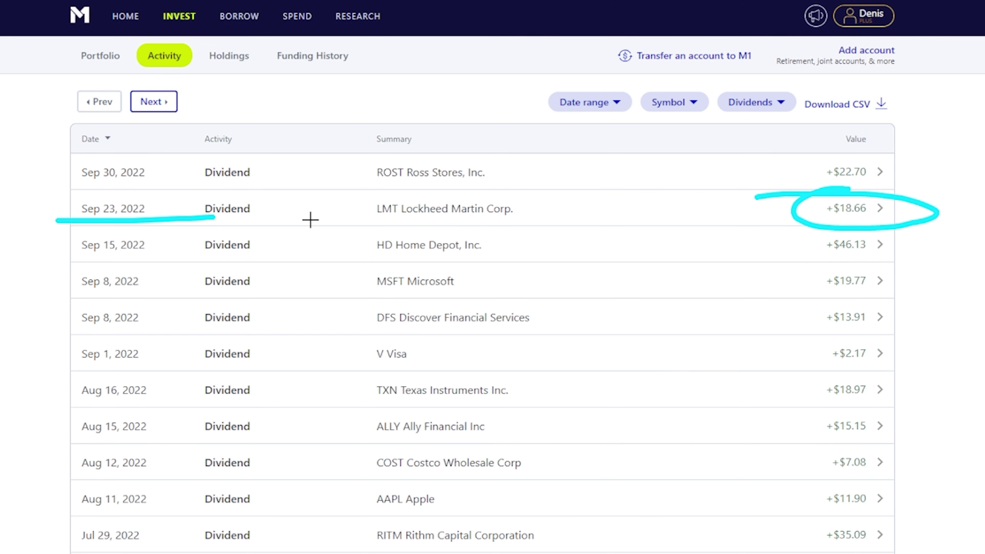
left_click_drag(67, 186, 159, 186)
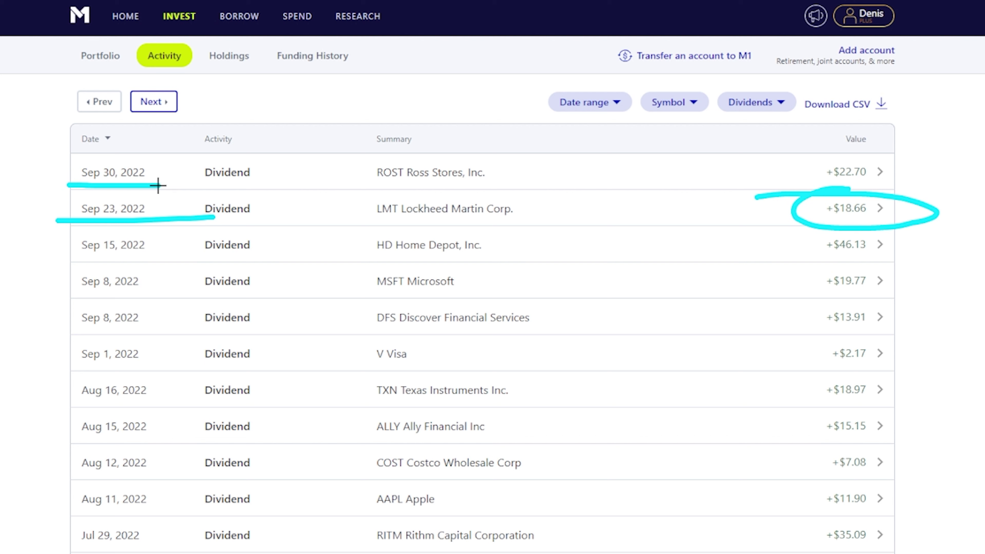
left_click_drag(862, 151, 755, 154)
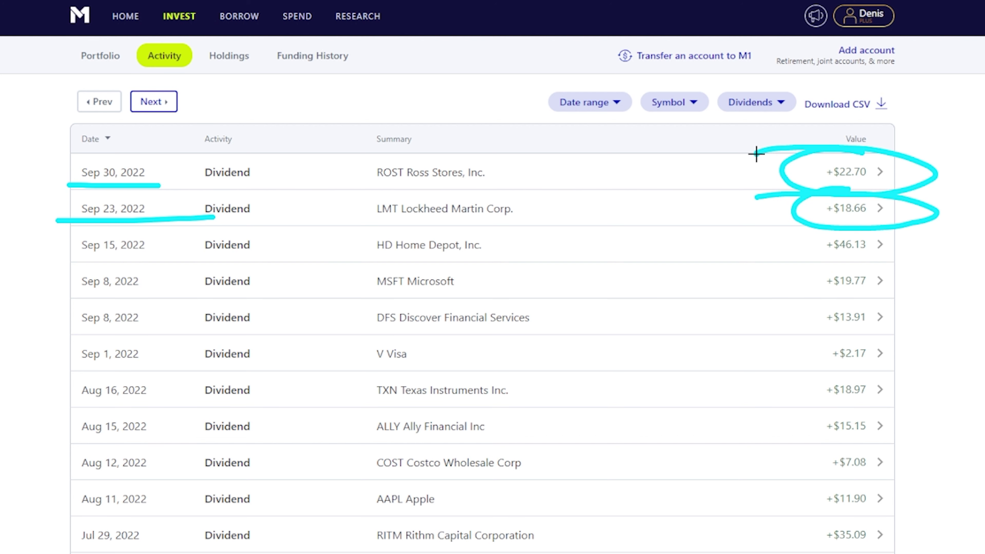
key("Escape")
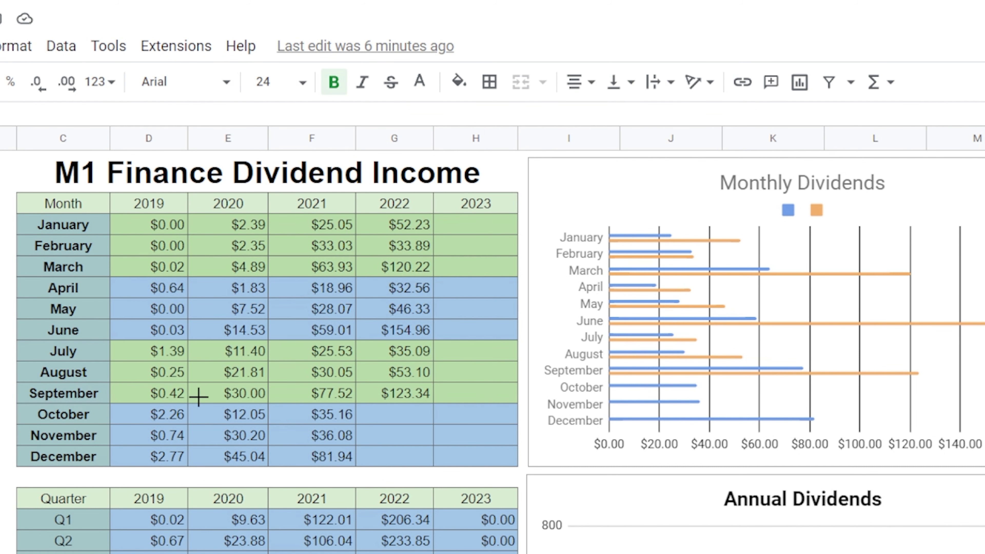
- In the M1 Finance Dividend Income sheet, mark the September 2022 total and the Q3 and Q4 2022 figures
left_click_drag(434, 394, 506, 387)
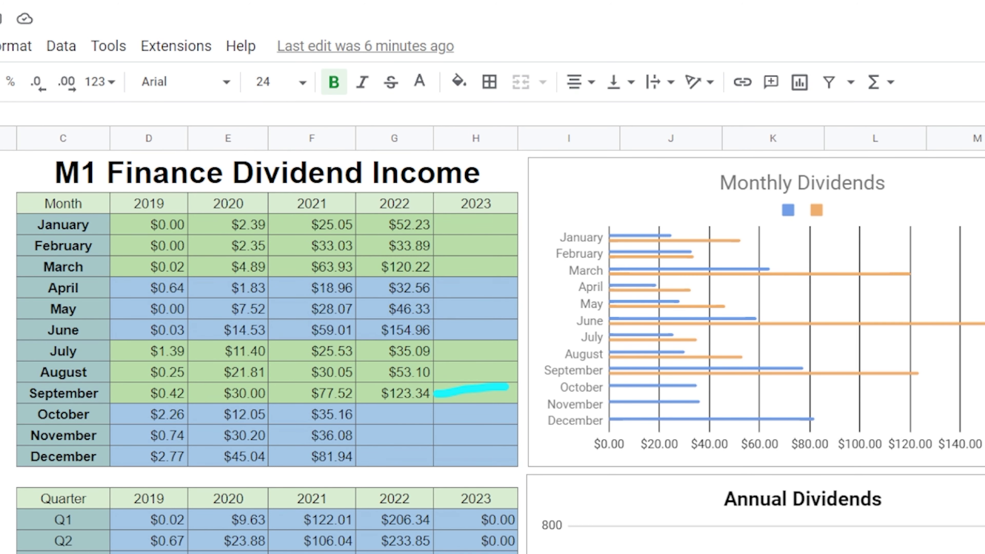
scroll(501, 352, "down", 1)
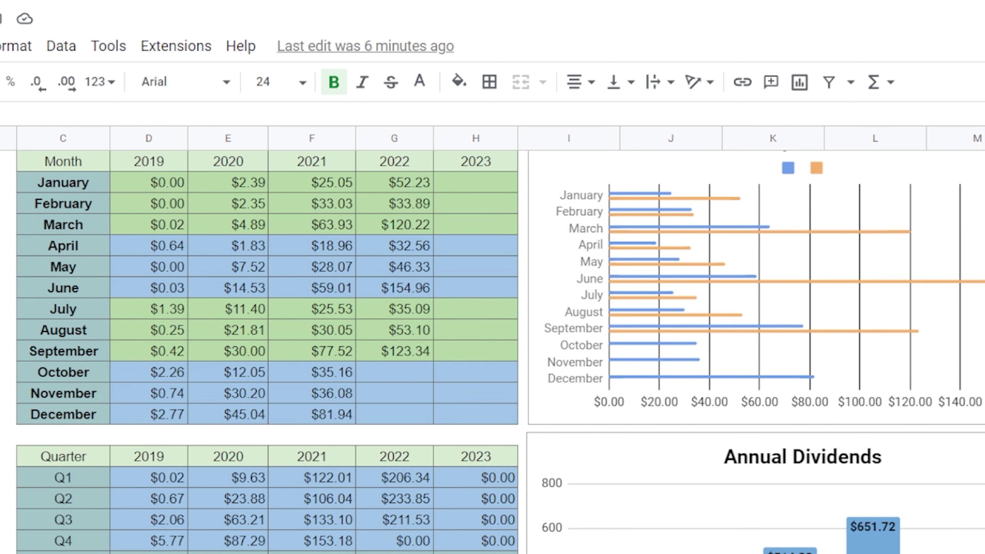
mouse_move(425, 518)
left_mouse_down()
mouse_move(368, 518)
mouse_move(455, 515)
left_mouse_up()
left_click_drag(390, 547, 359, 551)
scroll(500, 349, "down", 3)
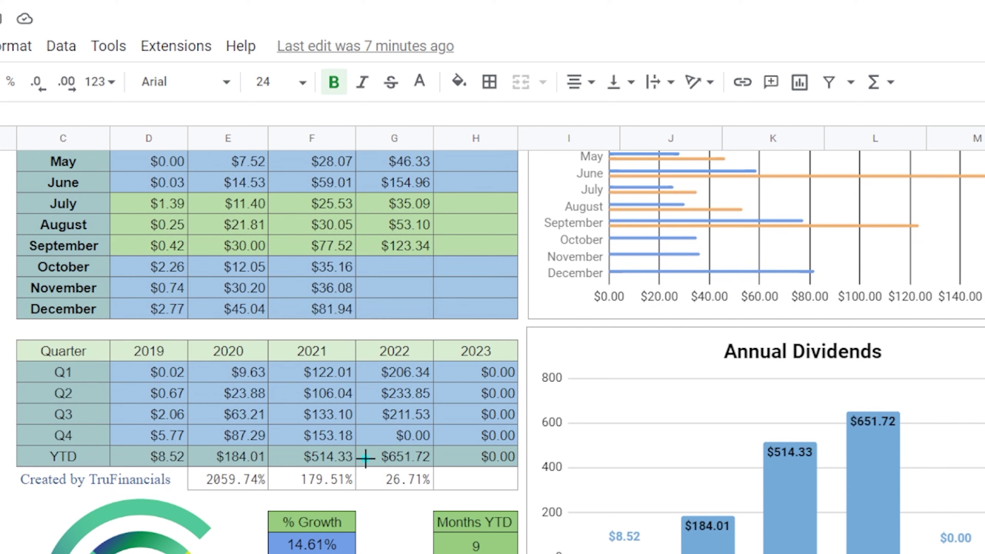
- Mark the 2022 and 2021 year-to-date dividend totals and the 2022 growth percentage, and clear the markings
left_click_drag(374, 459, 356, 459)
left_click_drag(288, 459, 305, 459)
mouse_move(378, 470)
left_mouse_down()
mouse_move(385, 493)
mouse_move(451, 491)
left_mouse_up()
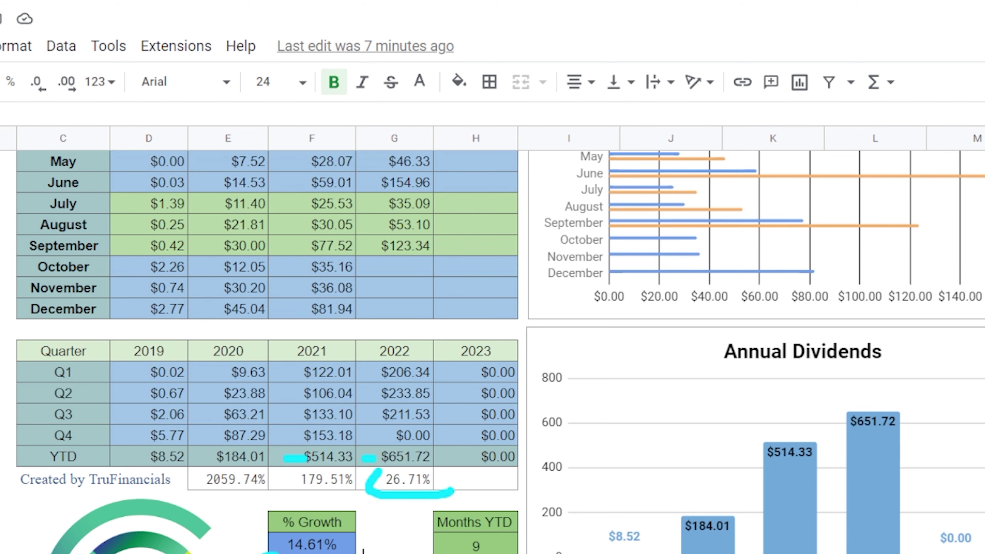
scroll(267, 349, "down", 4)
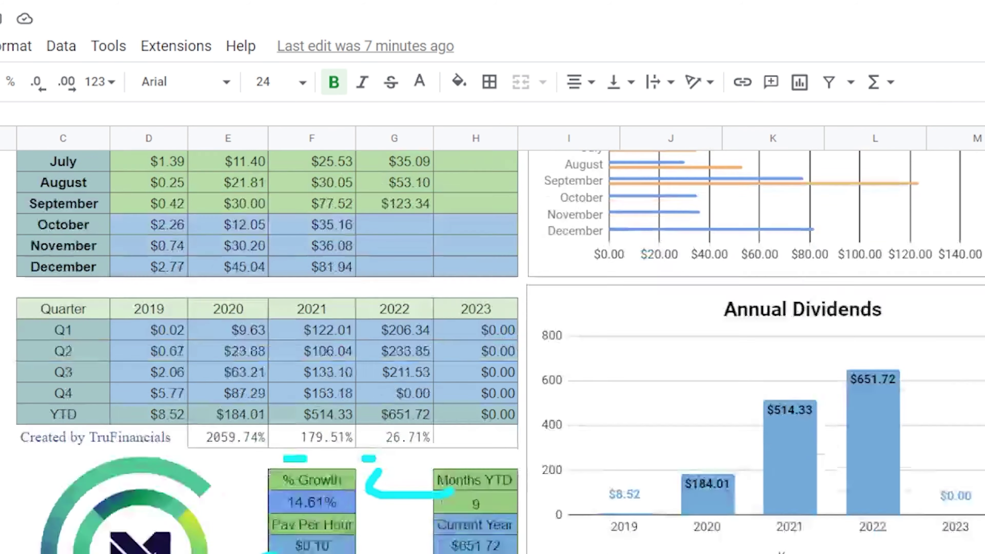
key("Escape")
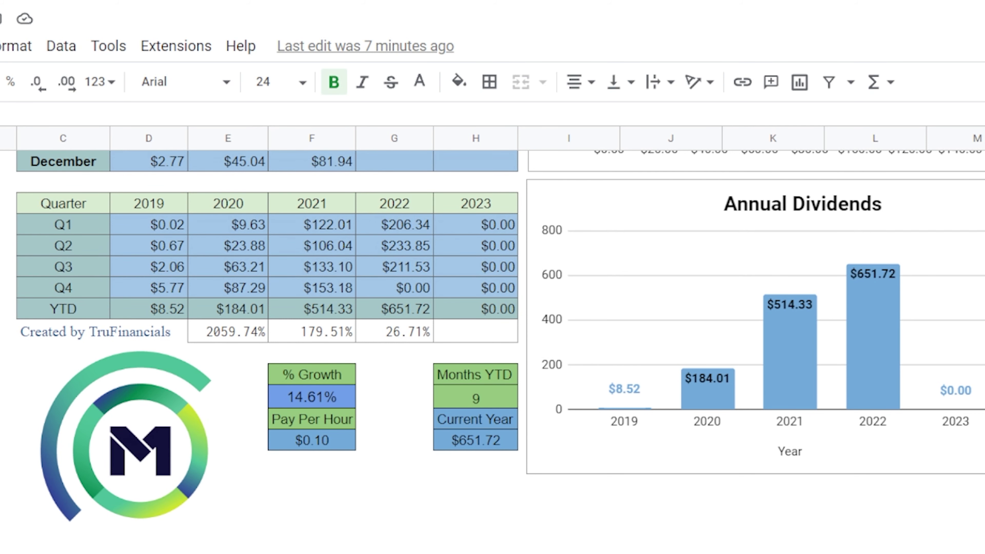
- Review the M1 Finance monthly average and total dividends cards and the monthly and annual dividend charts
scroll(493, 349, "right", 10)
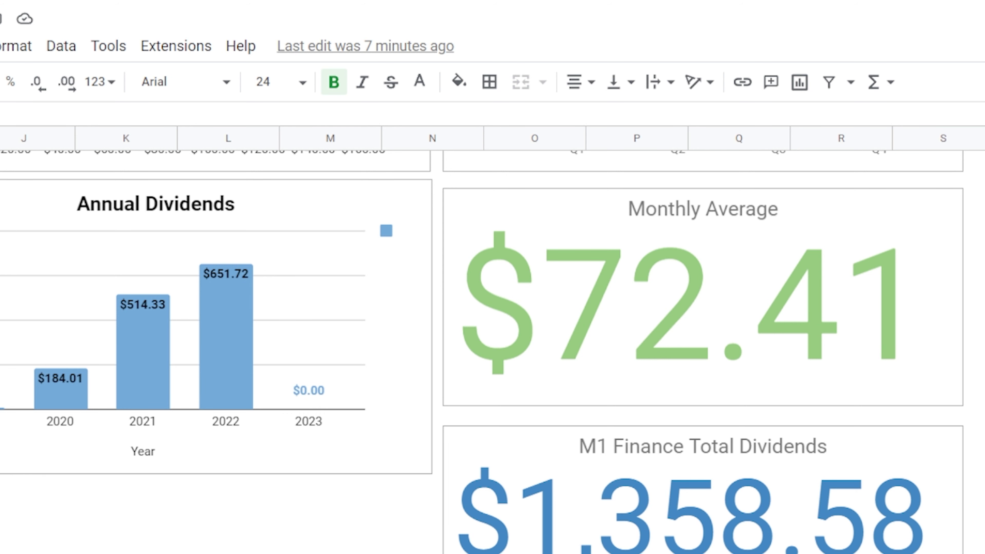
scroll(492, 311, "left", 10)
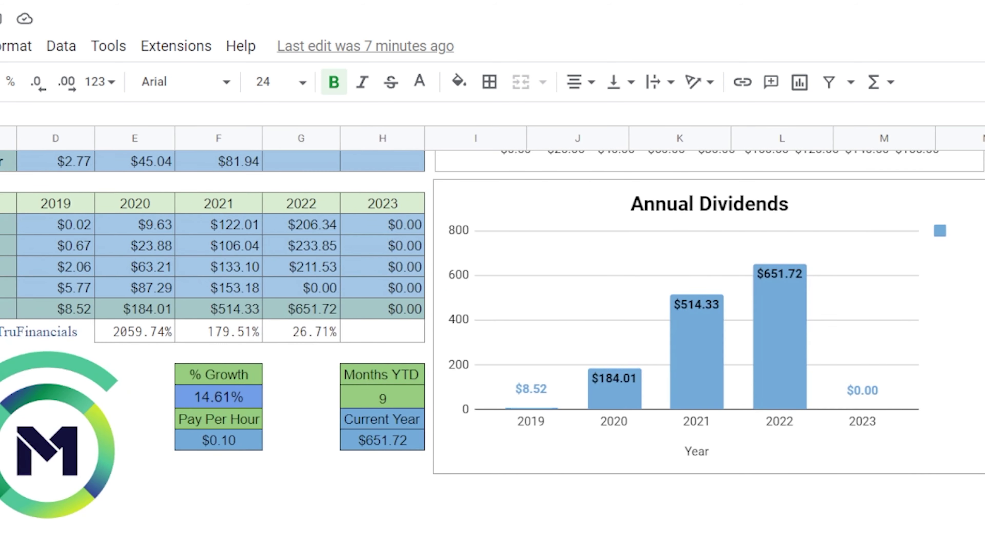
scroll(301, 476, "up", 5)
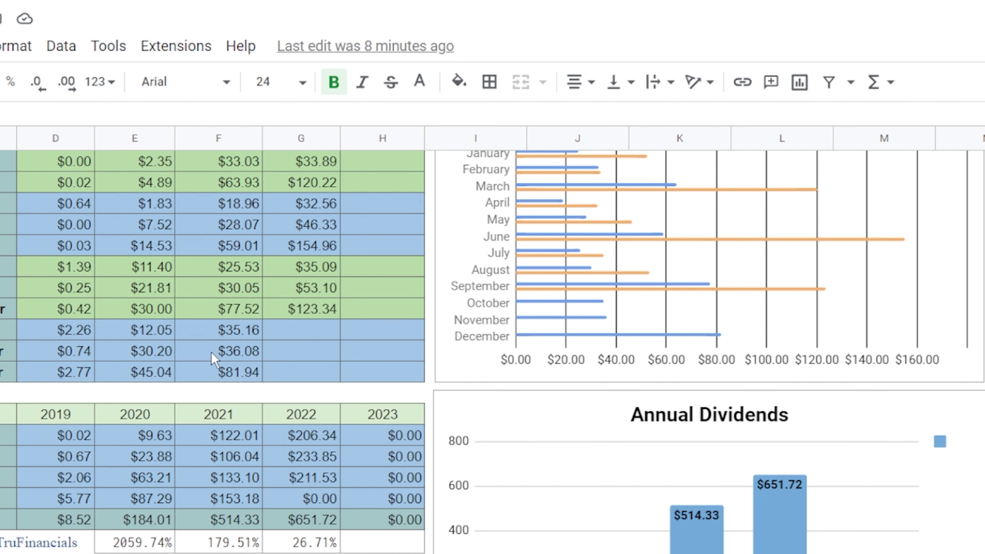
scroll(182, 387, "up", 2)
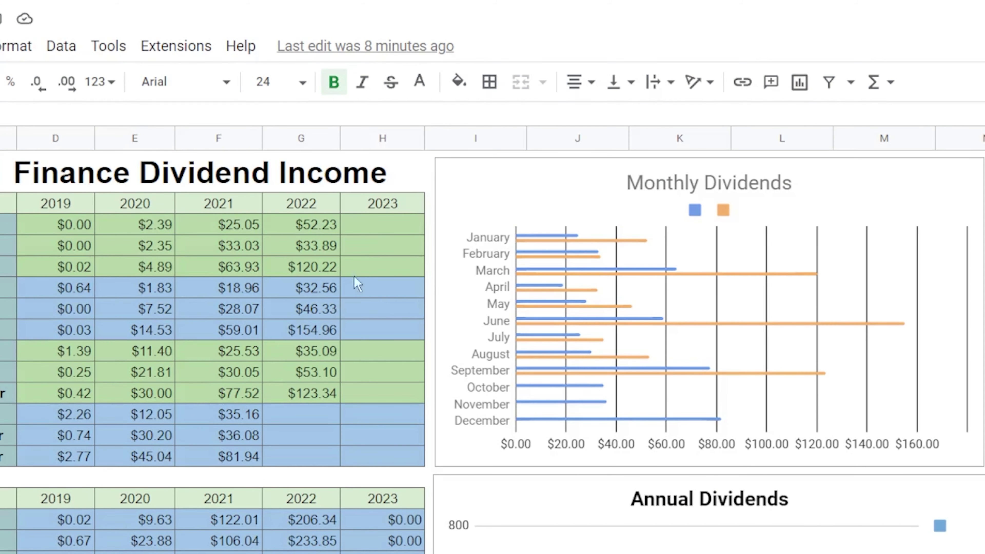
scroll(333, 466, "down", 3)
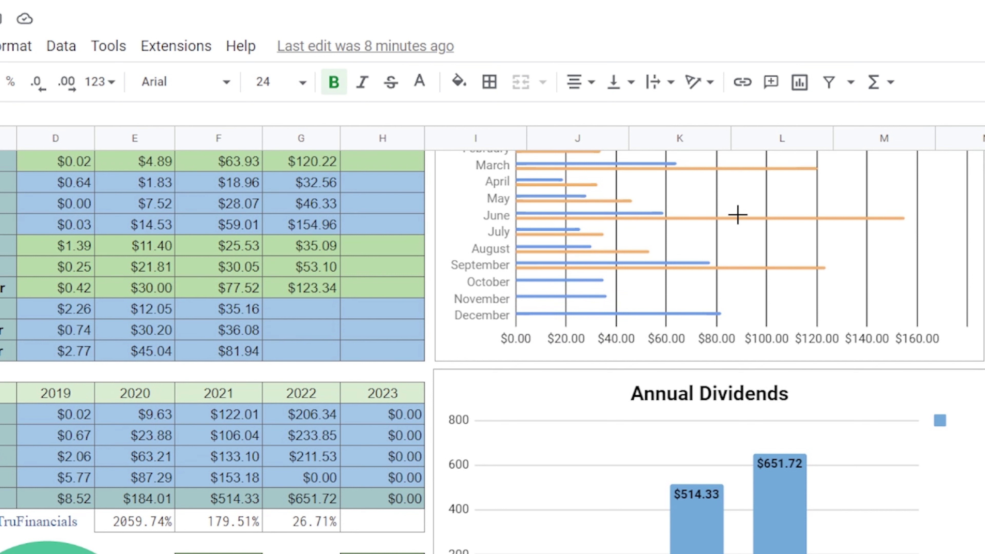
- Draw a downward arrow and mark the September and June 2022 totals in the dividend sheet with the Vanguard logo
mouse_move(830, 186)
left_mouse_down()
mouse_move(772, 439)
mouse_move(782, 450)
mouse_move(848, 382)
left_mouse_up()
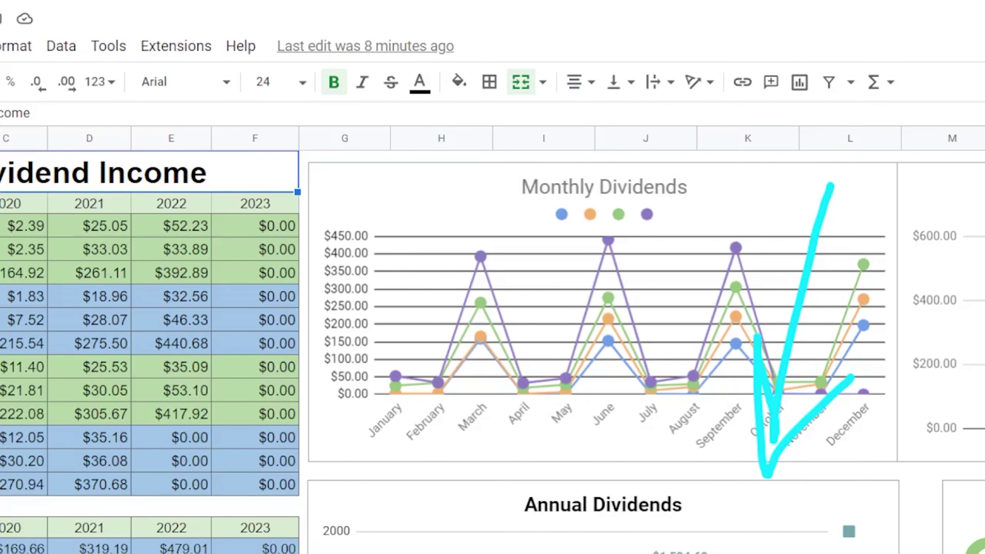
scroll(492, 349, "down", 5)
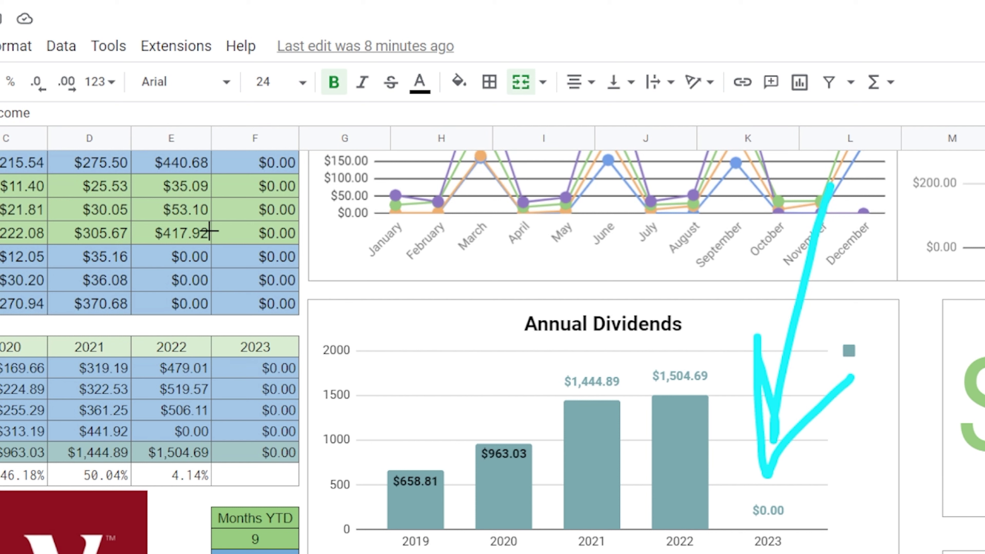
left_click_drag(206, 231, 238, 231)
left_click_drag(210, 158, 238, 162)
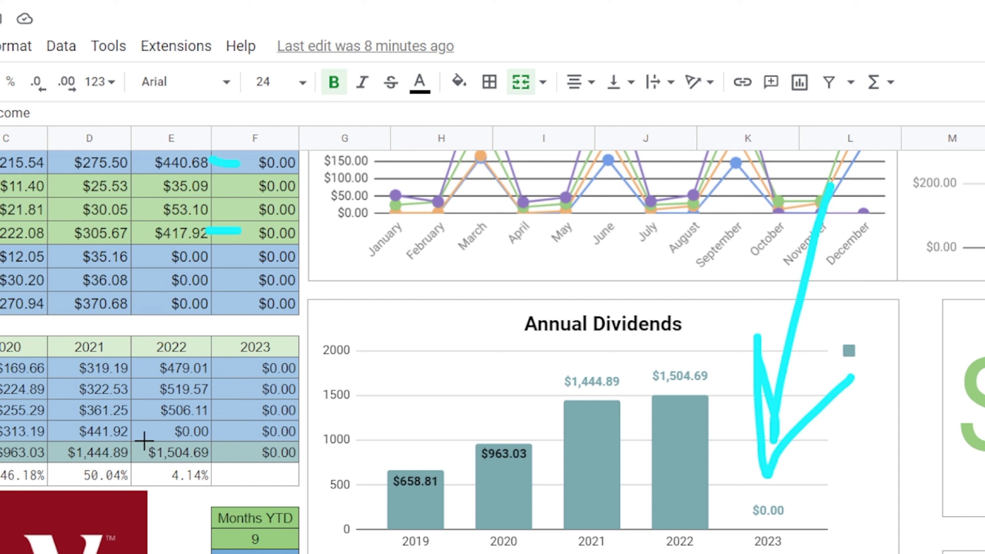
- Bracket the 2022 year-to-date total, underline its growth percentage, and clear the on-screen markings
left_click_drag(144, 439, 139, 466)
left_click_drag(219, 440, 221, 462)
left_click_drag(159, 481, 228, 497)
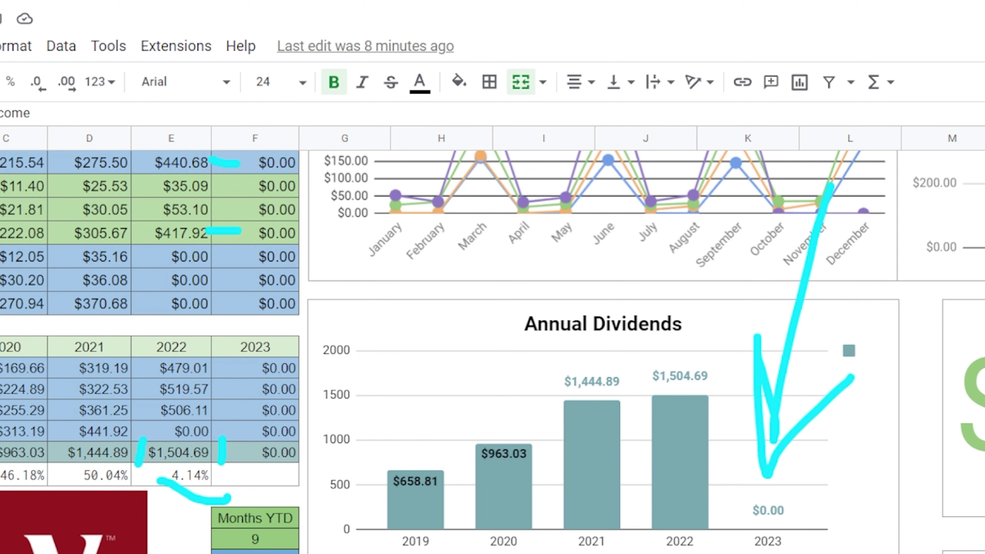
scroll(492, 349, "down", 3)
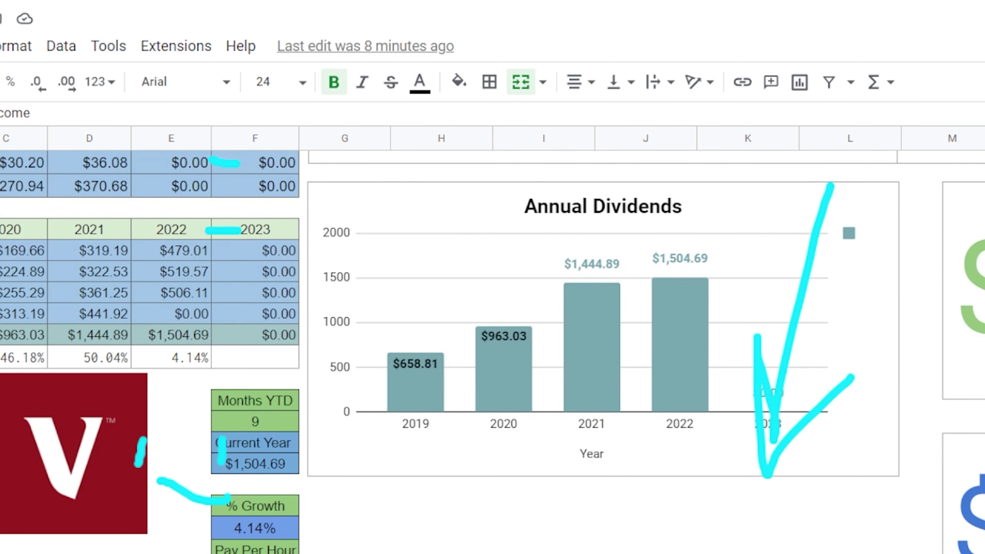
key("Escape")
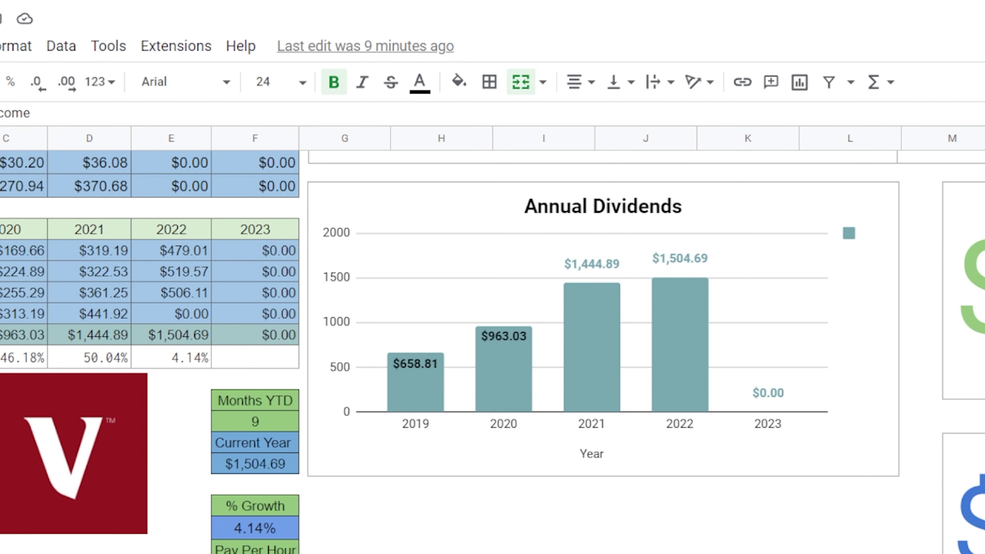
- Examine the pay per hour figure and the Monthly Average and Total Dividends Earned cards in the Vanguard-logo sheet
scroll(493, 336, "down", 3)
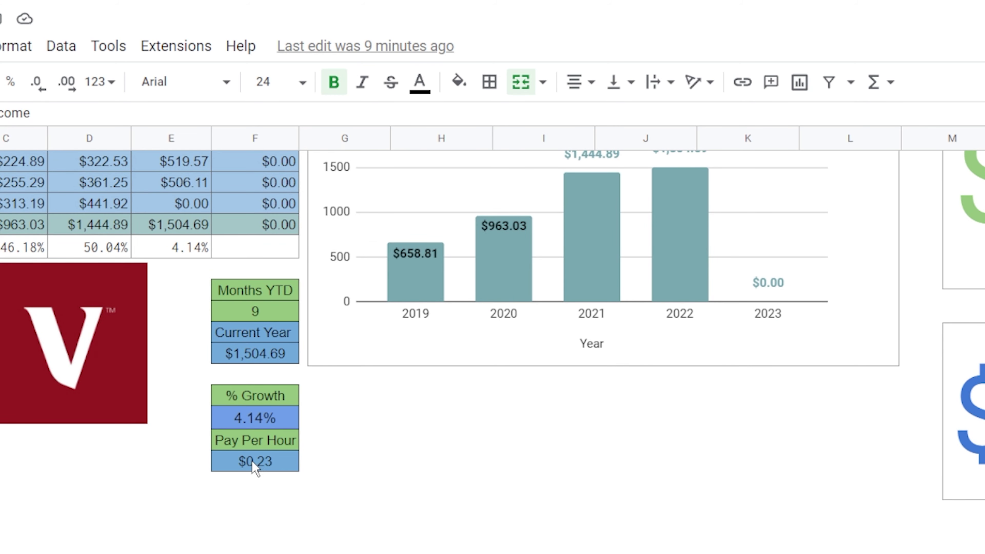
scroll(492, 333, "right", 10)
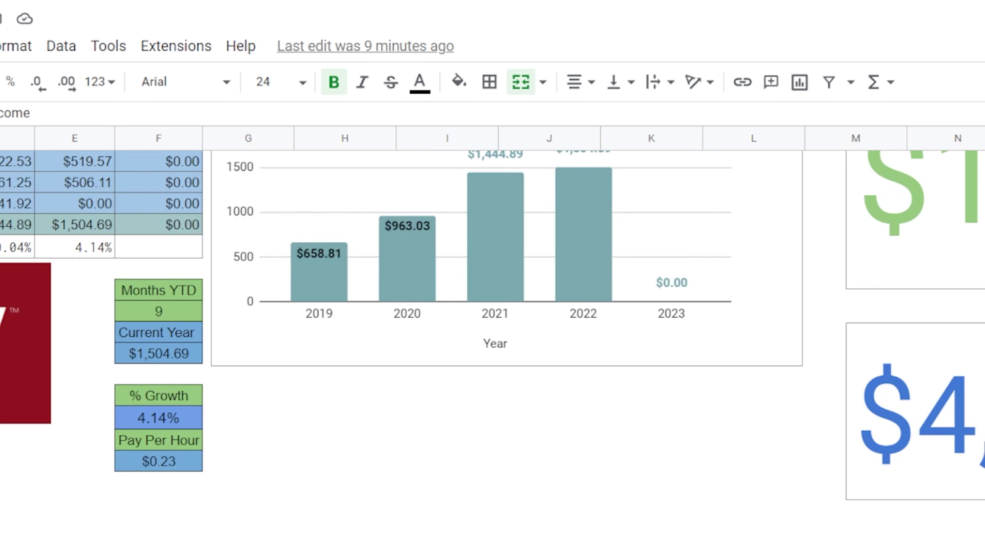
scroll(374, 510, "up", 5)
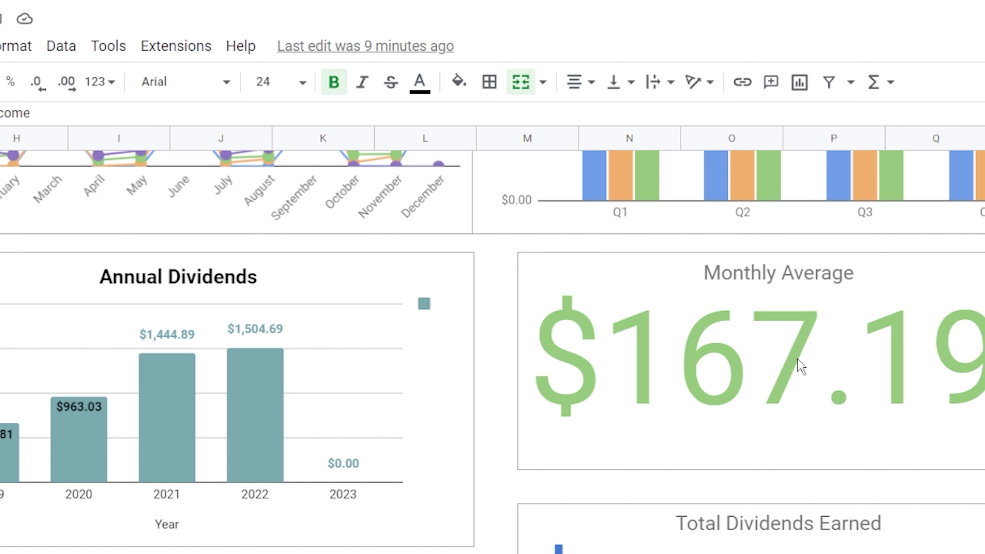
scroll(772, 367, "down", 3)
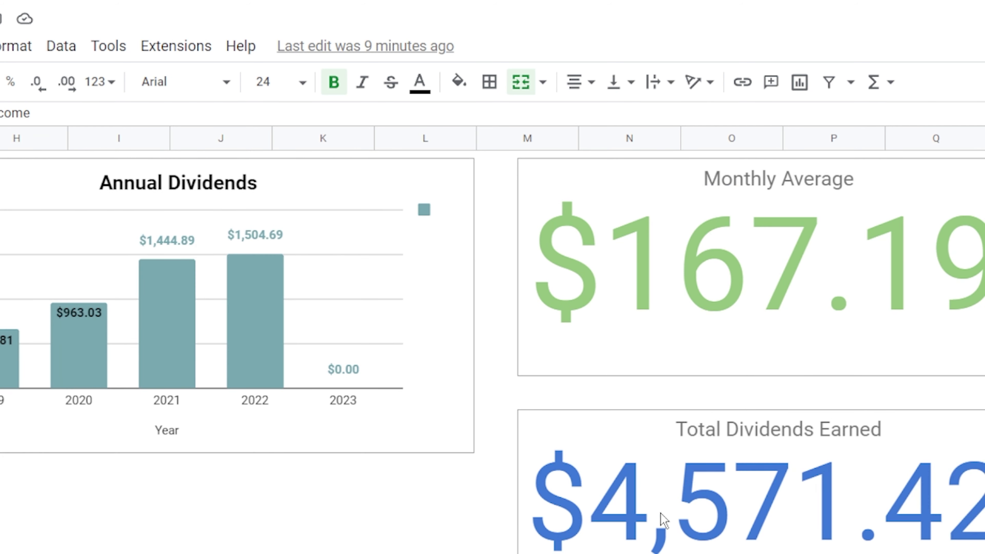
scroll(628, 504, "down", 3)
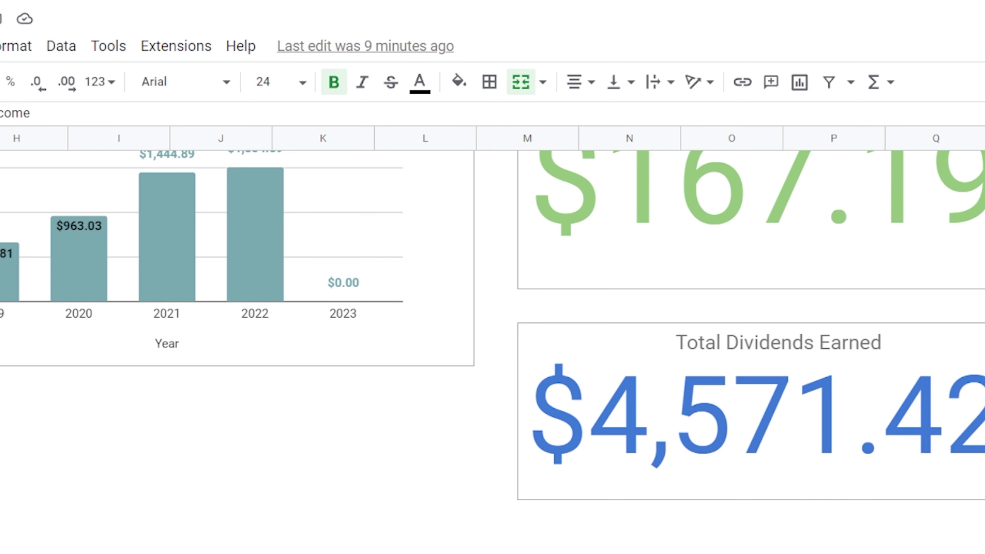
scroll(492, 330, "left", 10)
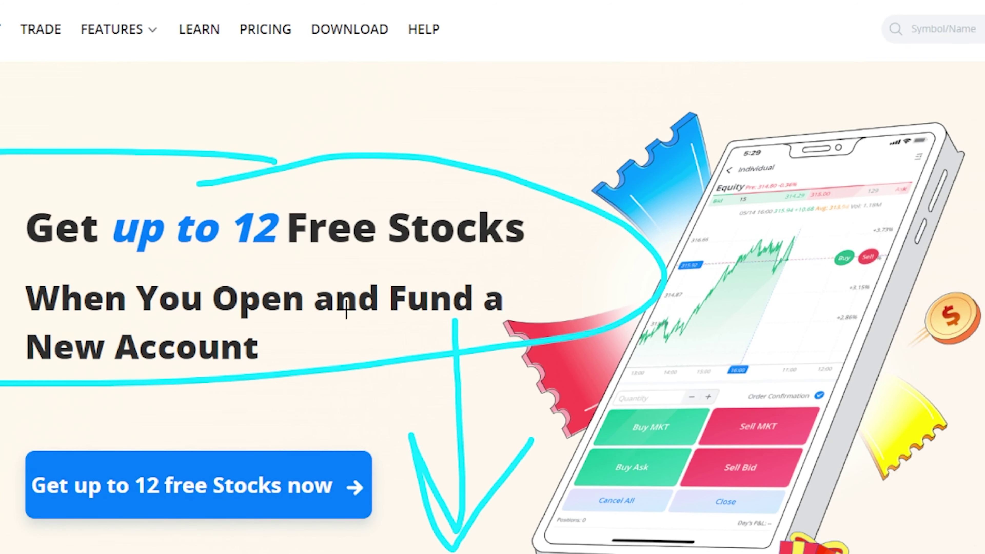
- Mark the free stocks offer on the brokerage promotion page, and open the portfolio overview in M1 Finance
left_click_drag(58, 268, 448, 261)
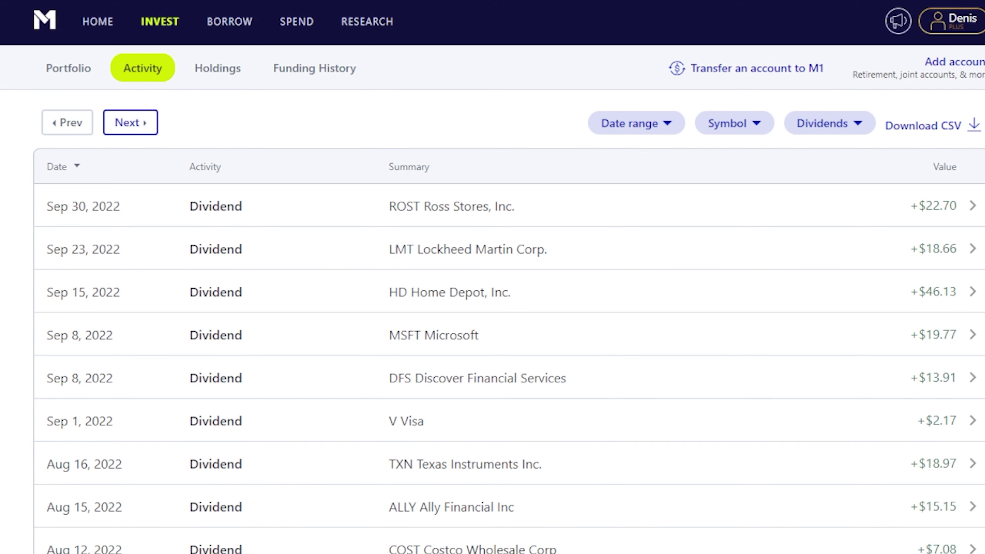
left_click(87, 67)
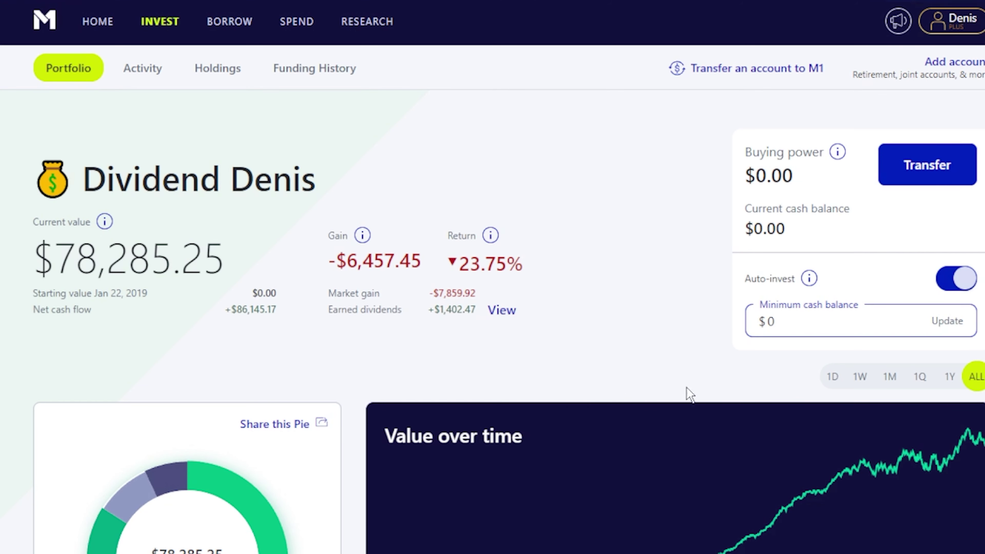